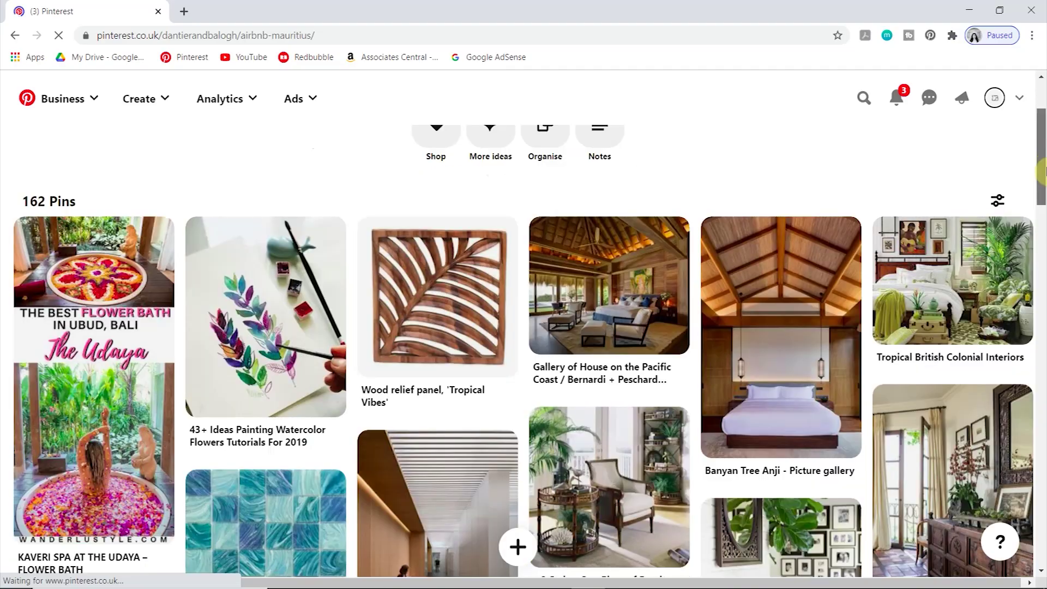
# Step: Scroll through the airbnb-mauritius Pinterest board for interior inspiration
pyautogui.scroll(-3, 1043, 216)
pyautogui.moveTo(1043, 252); pyautogui.dragTo(1043, 387)
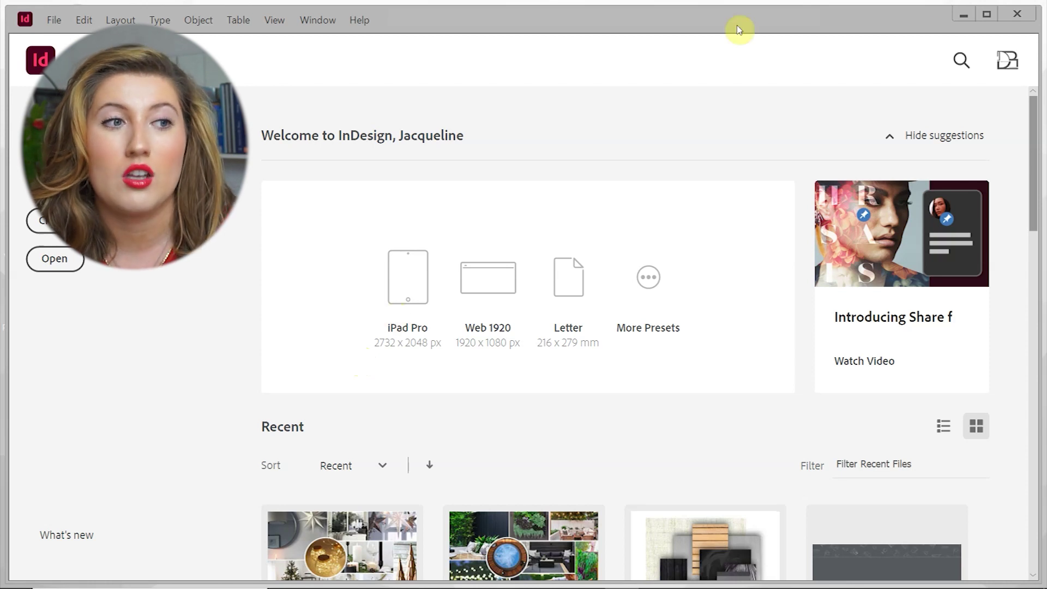
# Step: Create a new single-page A3 landscape document from the print presets
pyautogui.click(997, 12)
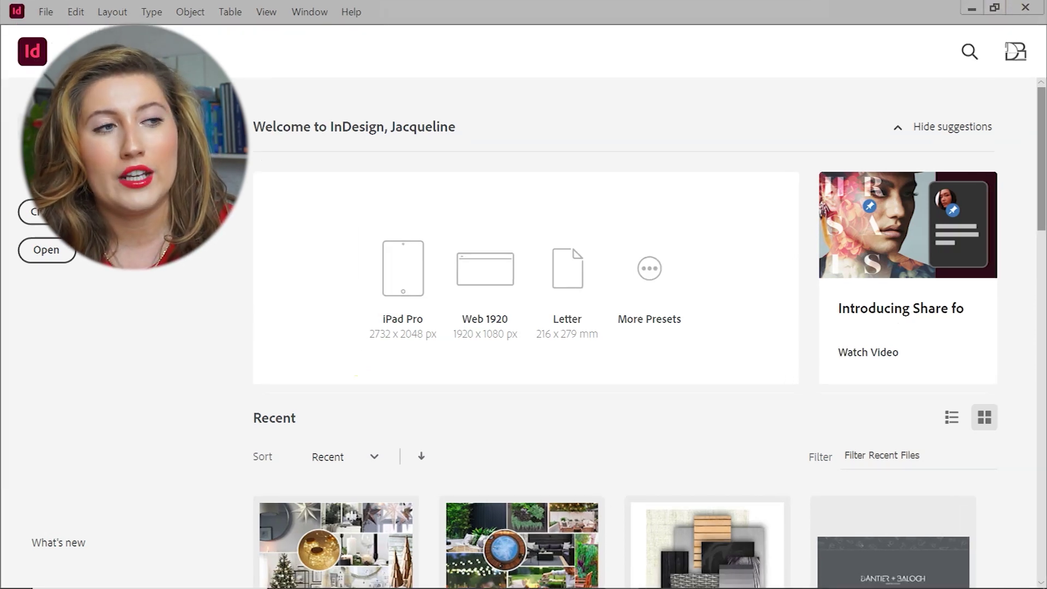
pyautogui.hotkey('ctrl', 'n')
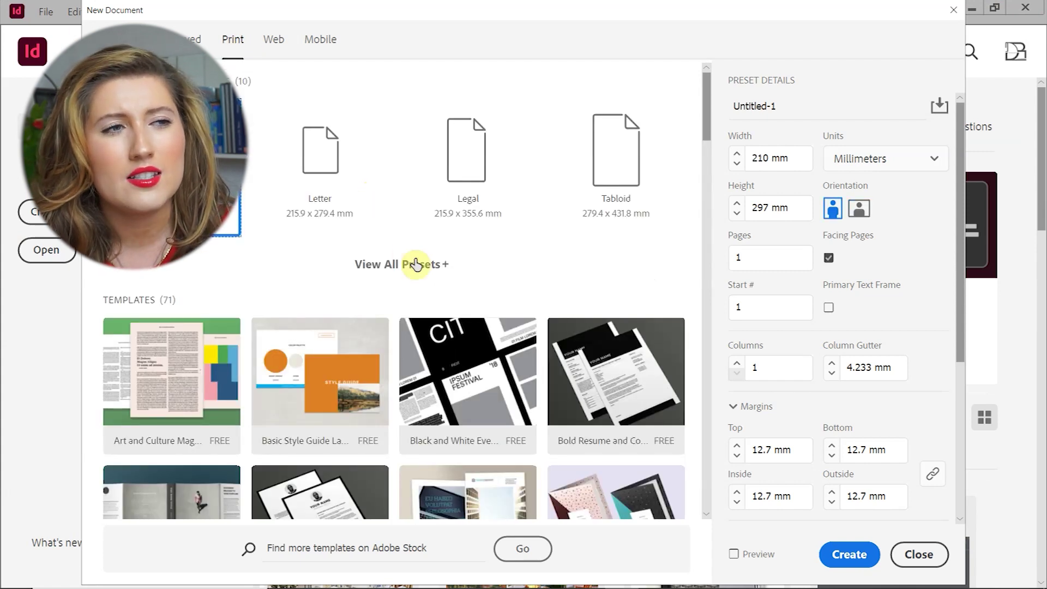
pyautogui.click(422, 265)
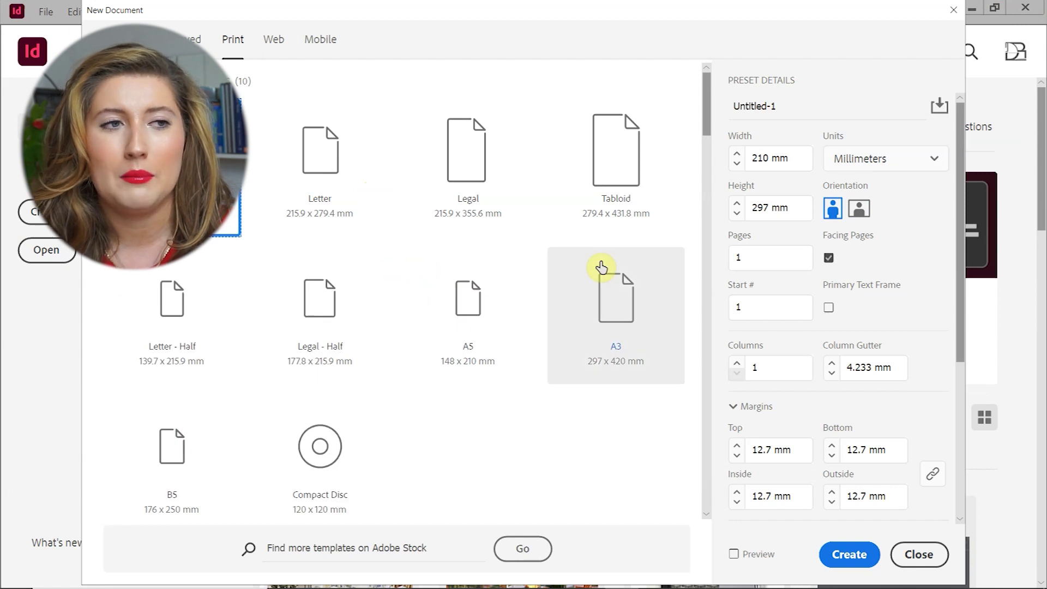
pyautogui.click(626, 306)
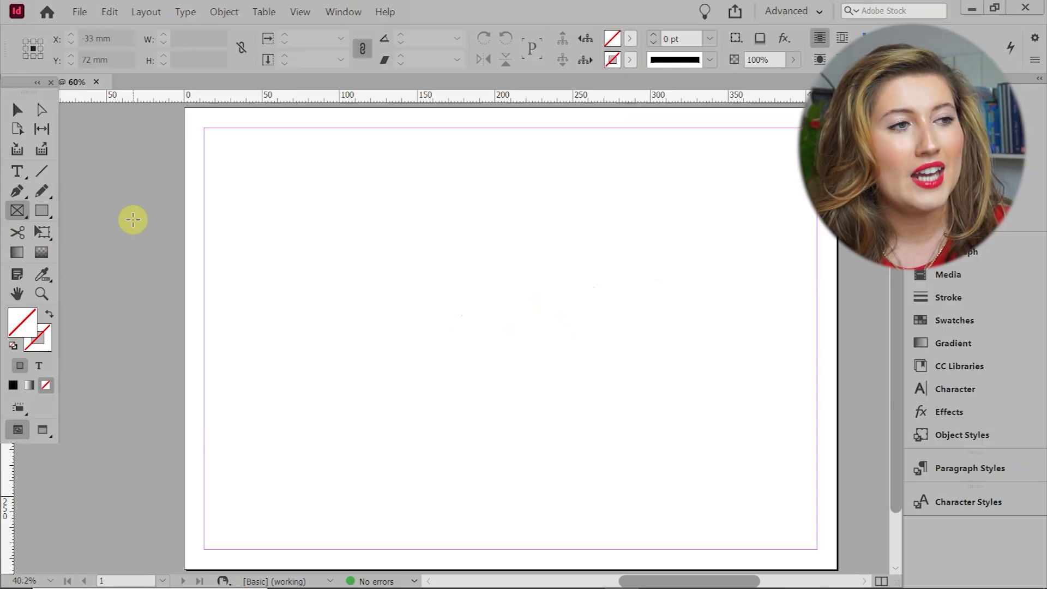
# Step: Draw a rectangle photo frame and duplicate it into a grid with a tall right-edge frame
pyautogui.click(18, 210)
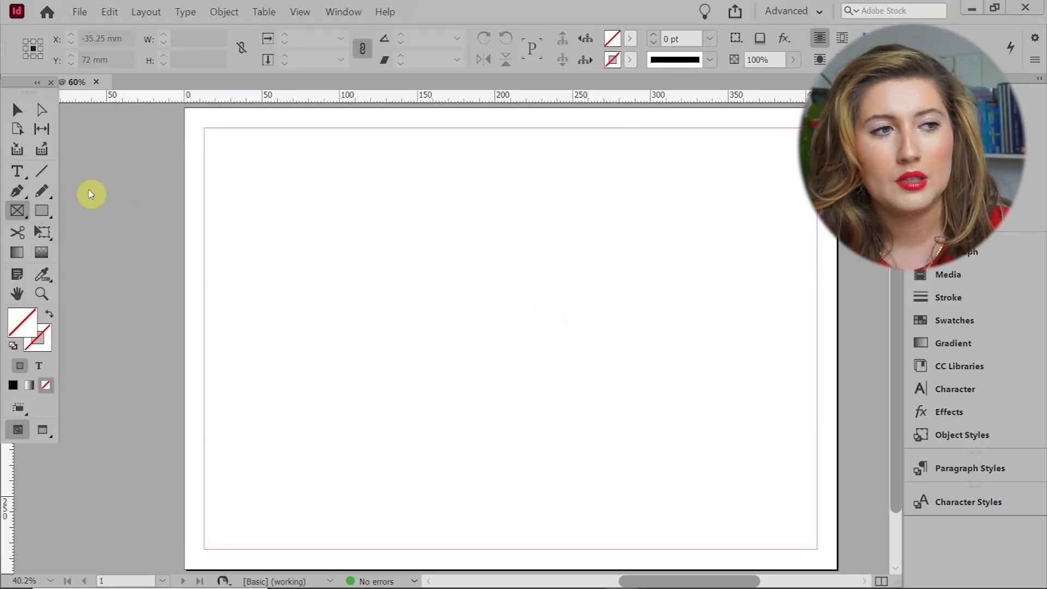
pyautogui.moveTo(214, 137); pyautogui.dragTo(362, 375)
pyautogui.press('v')
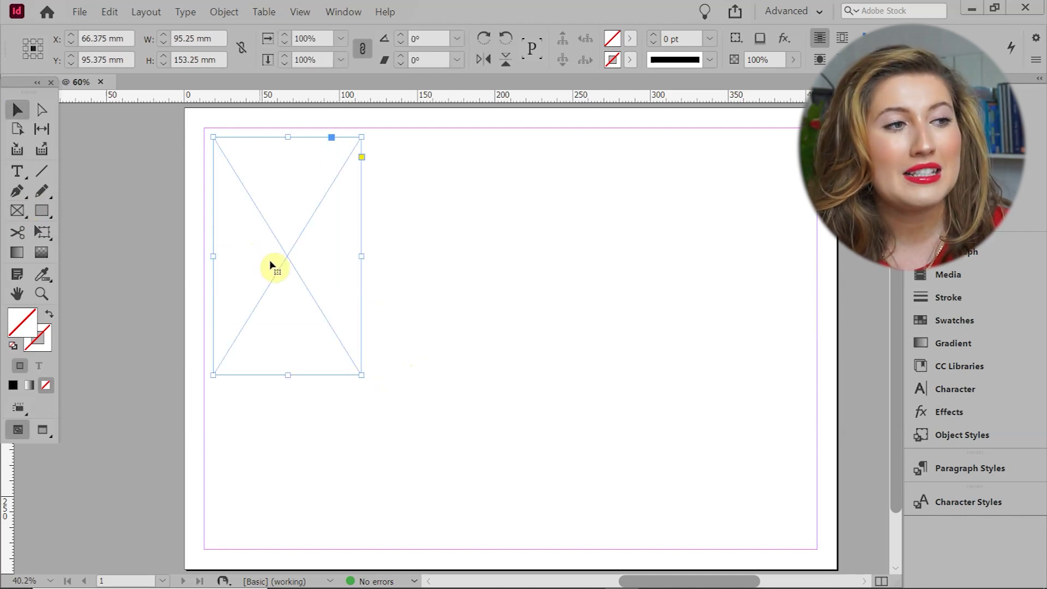
pyautogui.moveTo(275, 266); pyautogui.dragTo(460, 358)
pyautogui.press('Up')
pyautogui.press('Up')
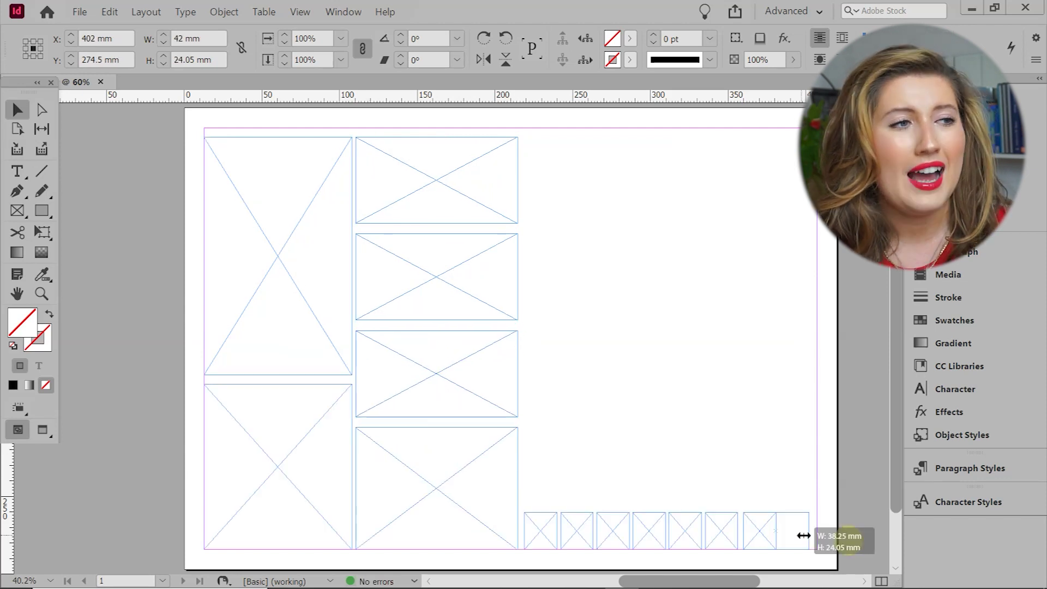
pyautogui.moveTo(805, 535); pyautogui.dragTo(769, 339)
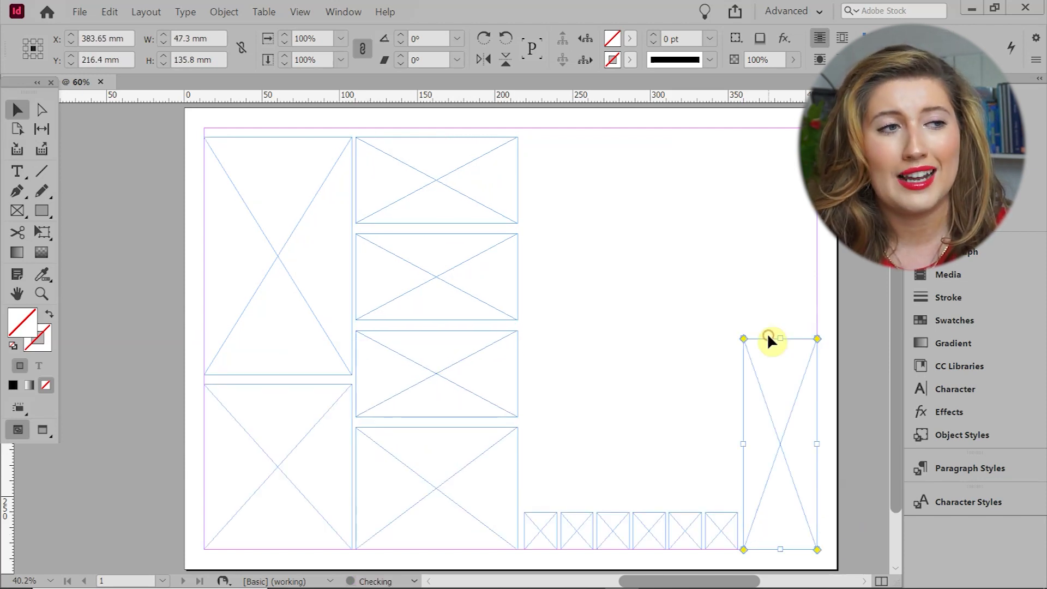
pyautogui.click(702, 365)
# Step: Add a circular frame over the top-left frames and resize the bottom-centre frames to close gaps
pyautogui.moveTo(17, 210); pyautogui.dragTo(67, 249)
pyautogui.moveTo(314, 204); pyautogui.dragTo(430, 315)
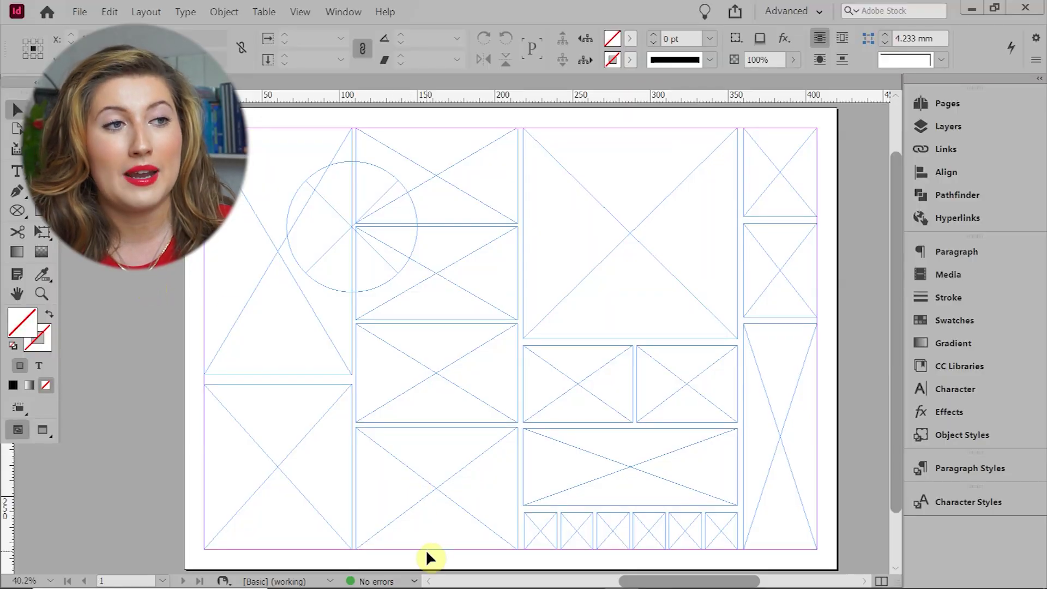
pyautogui.click(437, 548)
pyautogui.moveTo(437, 548)
pyautogui.mouseDown()
pyautogui.moveTo(437, 528)
pyautogui.moveTo(435, 547)
pyautogui.mouseUp()
pyautogui.click(418, 423)
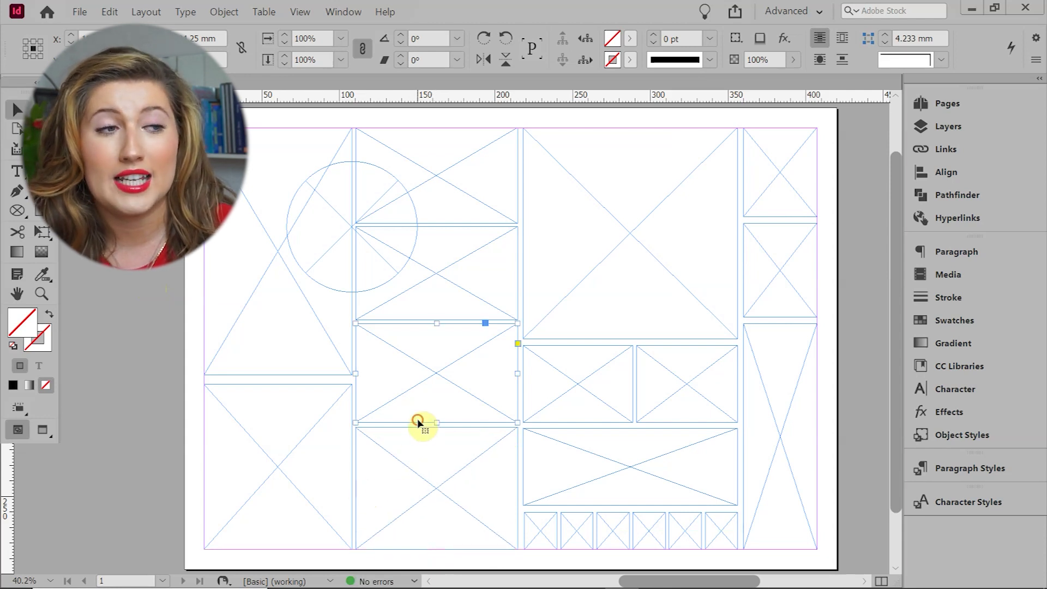
pyautogui.moveTo(435, 421); pyautogui.dragTo(438, 419)
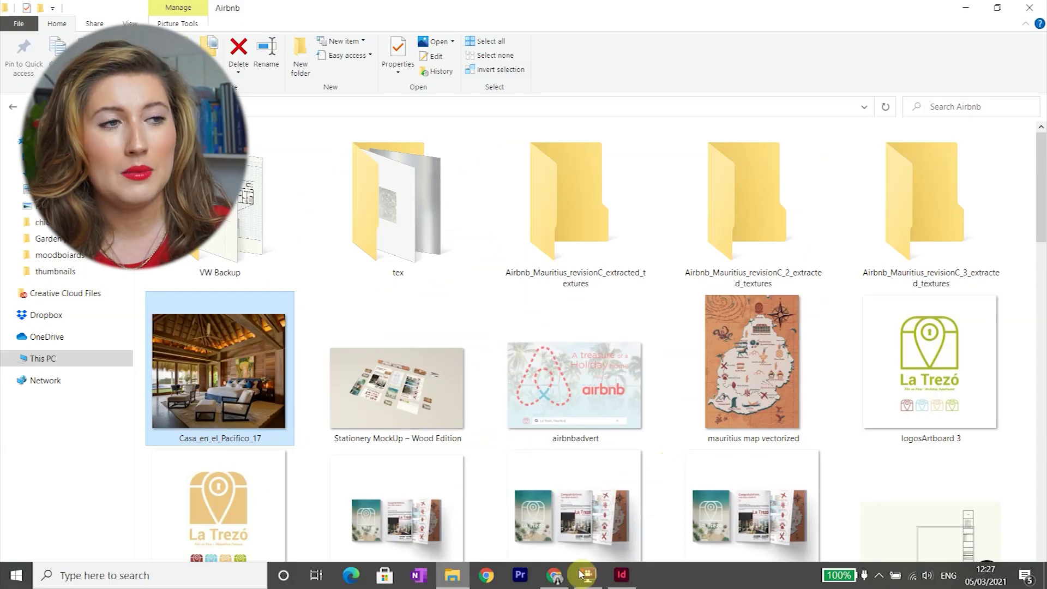
# Step: Place Casa_en_el_Pacifico_17 in the bottom-left frame and enlarge it to fill the frame
pyautogui.moveTo(575, 579); pyautogui.dragTo(316, 467)
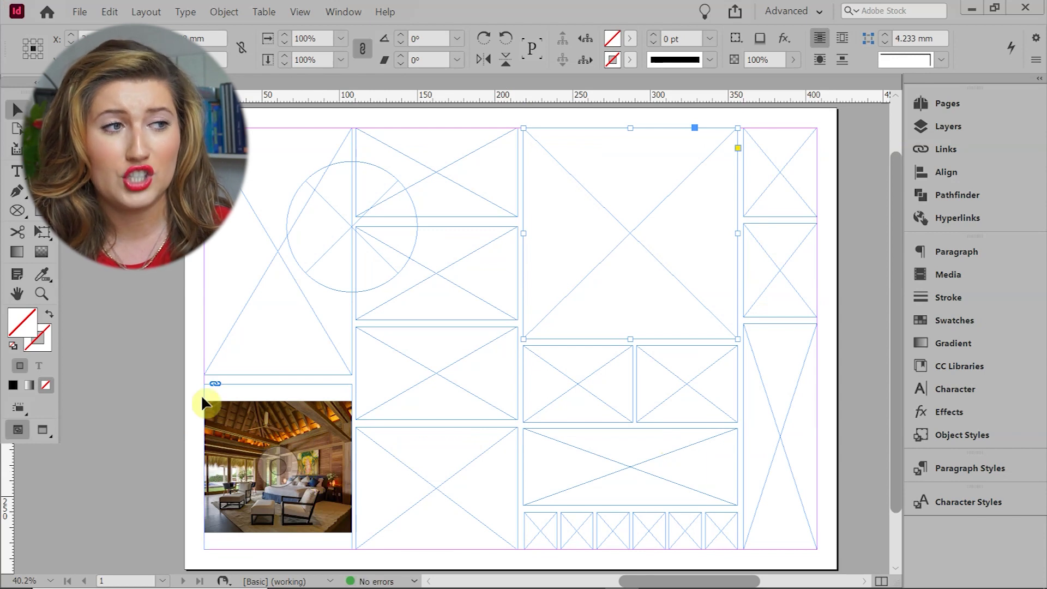
pyautogui.click(299, 425)
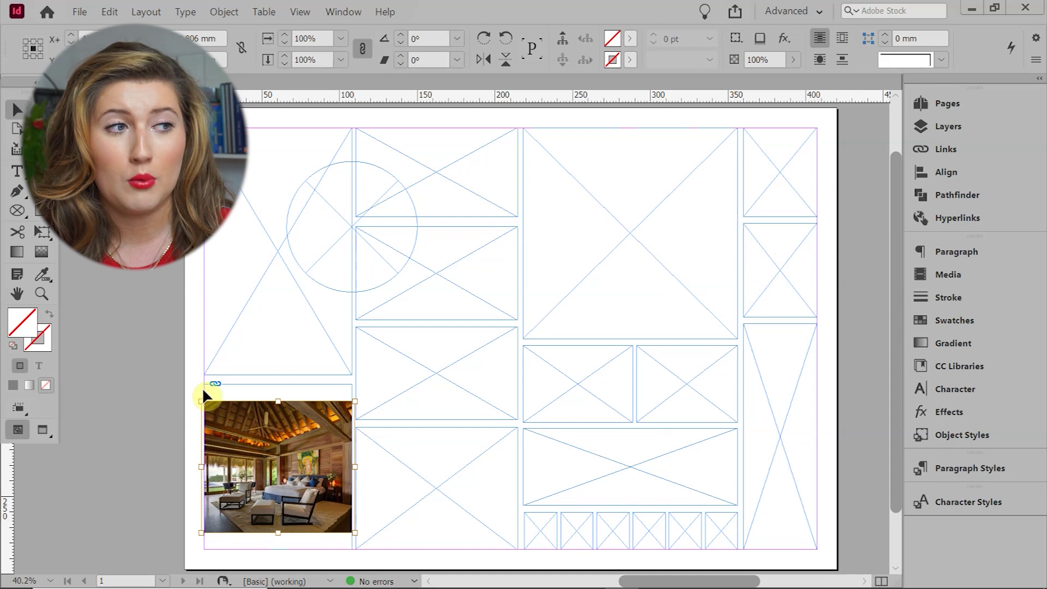
pyautogui.moveTo(201, 401); pyautogui.dragTo(191, 385)
pyautogui.moveTo(353, 532); pyautogui.dragTo(379, 547)
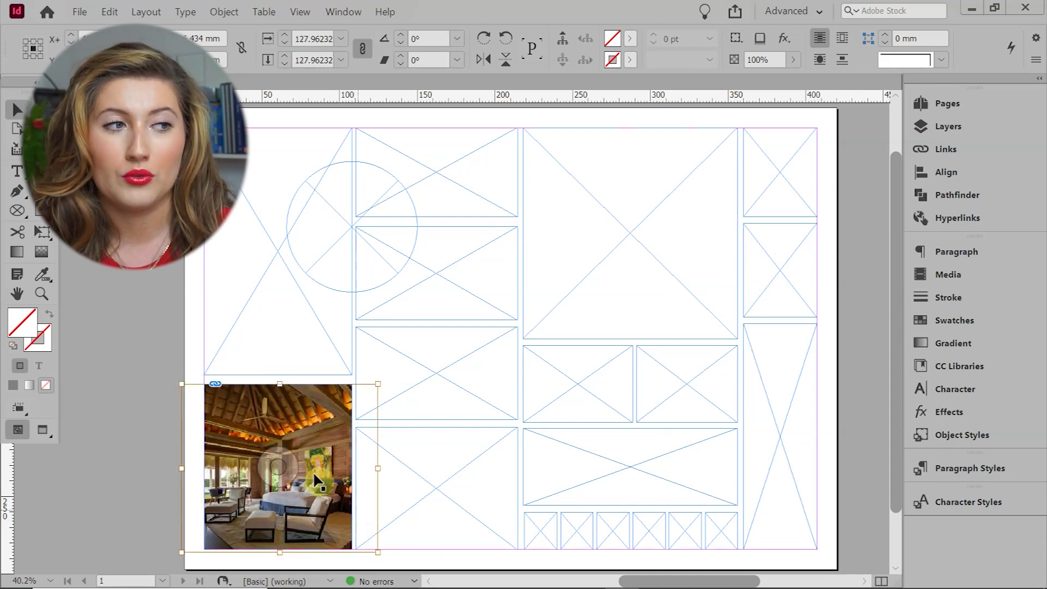
pyautogui.click(100, 429)
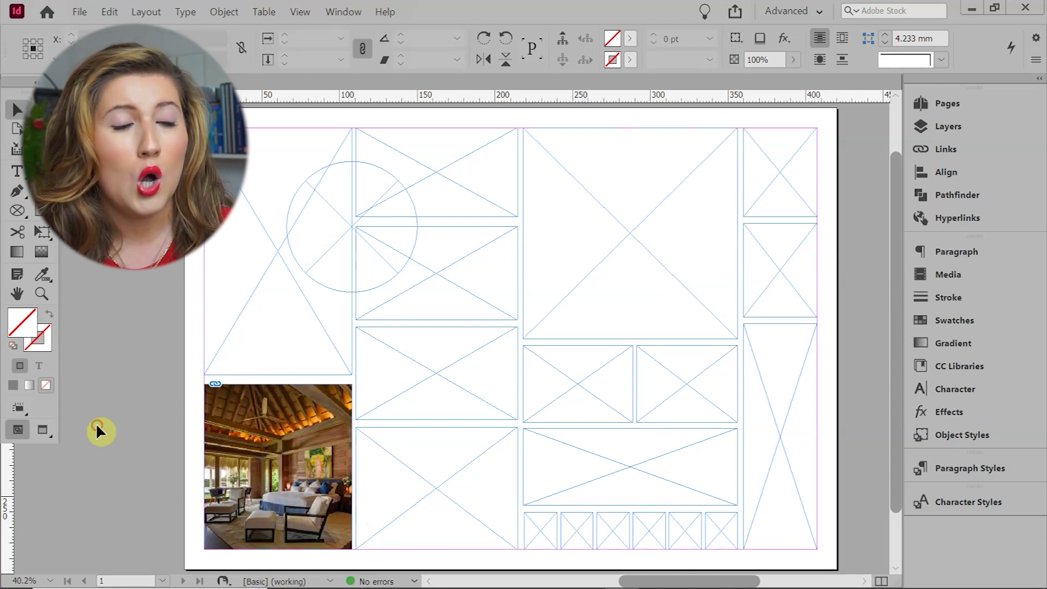
pyautogui.click(272, 419)
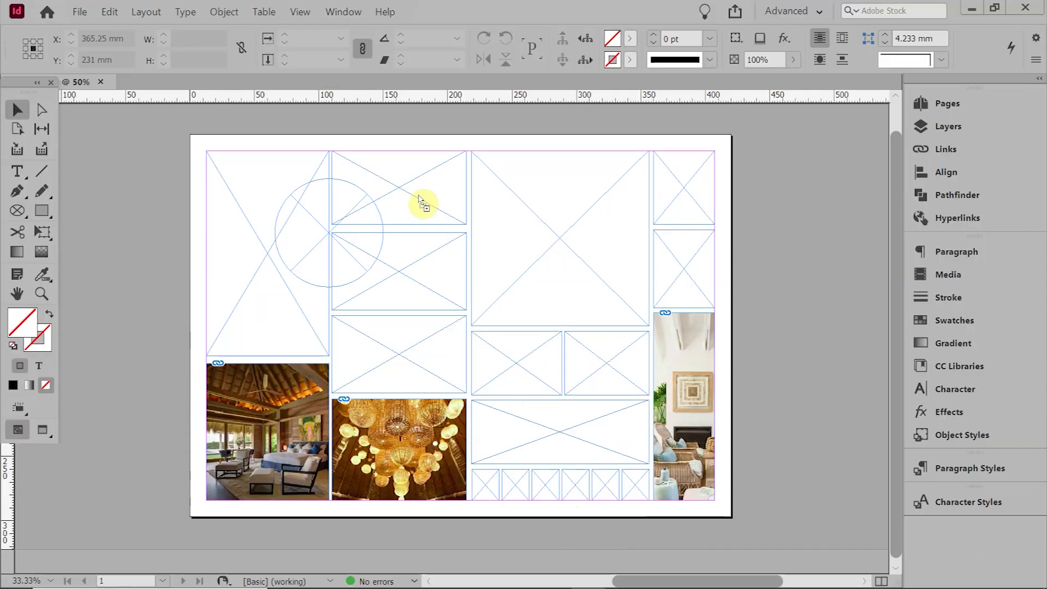
# Step: Drop the blue pattern and ocean-view photos into frames, the ocean view in the circle
pyautogui.moveTo(420, 206); pyautogui.dragTo(430, 253)
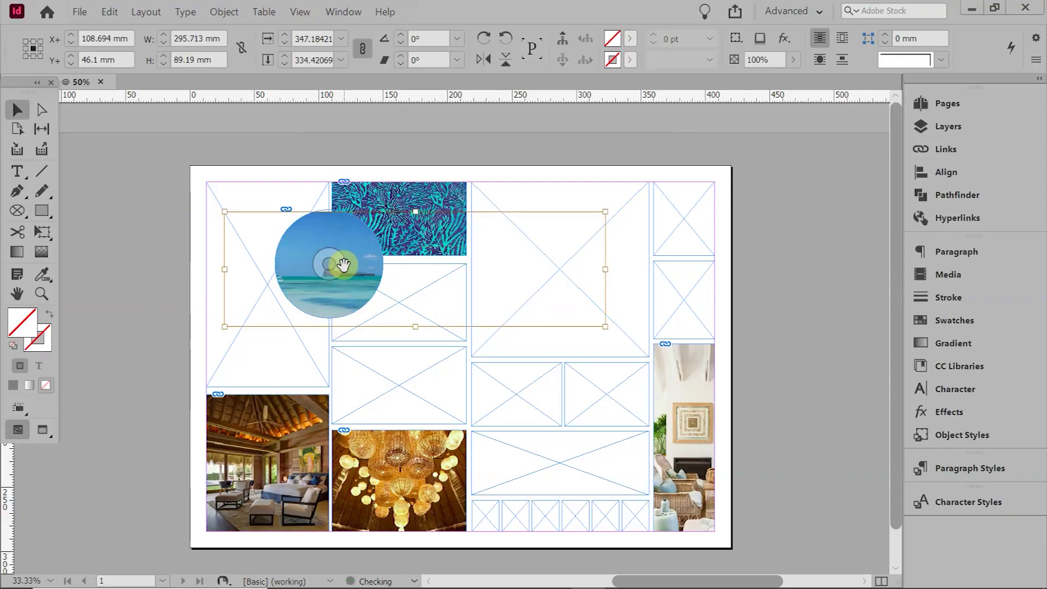
pyautogui.moveTo(382, 262); pyautogui.dragTo(437, 271)
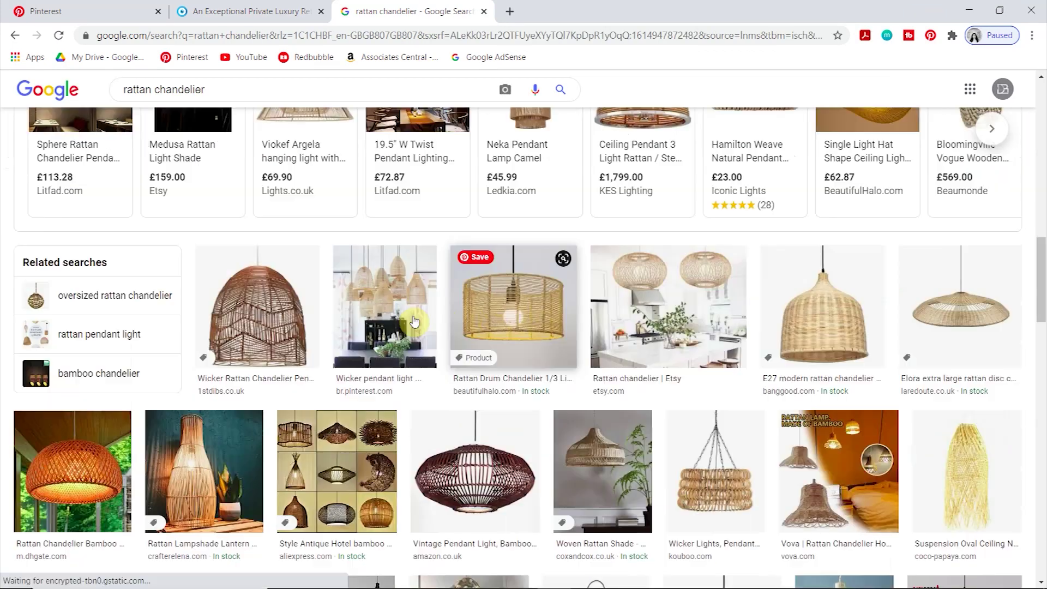
pyautogui.click(414, 322)
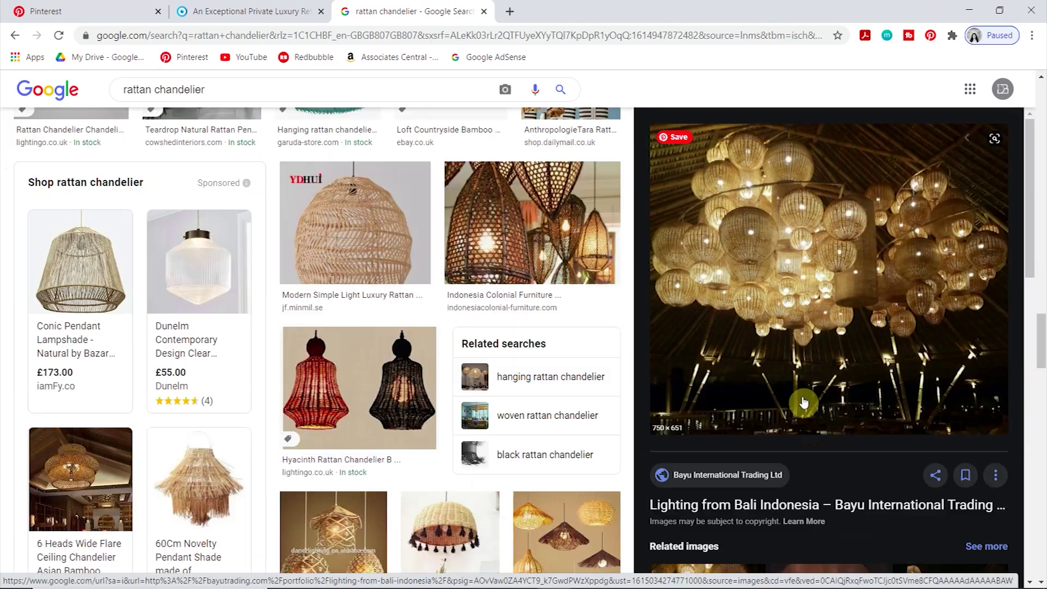
pyautogui.scroll(-5, 797, 469)
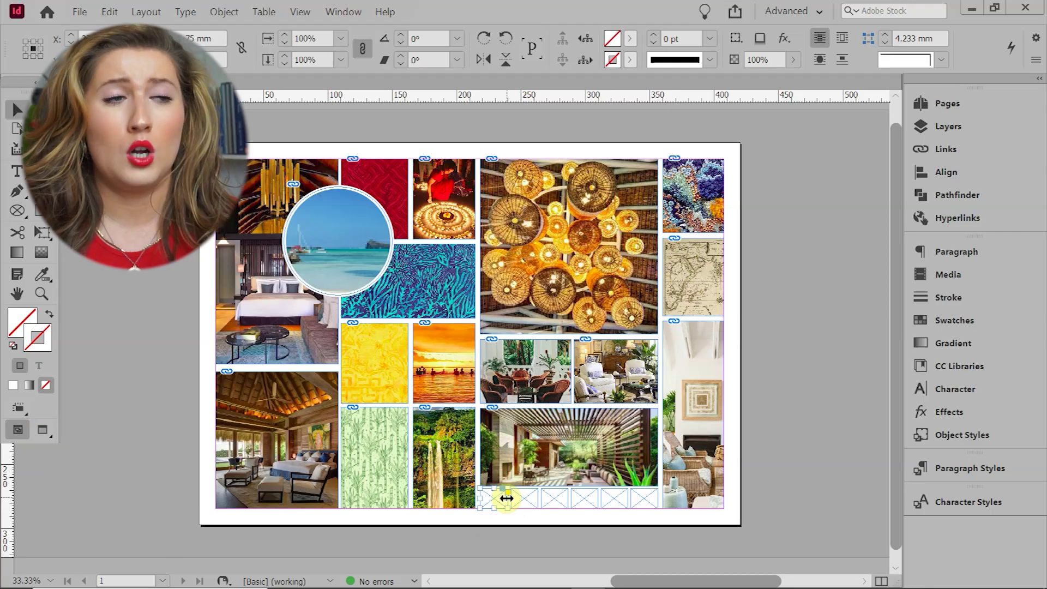
# Step: Fill the first swatch square with a dark brown chosen in the Colour Picker
pyautogui.click(620, 40)
pyautogui.doubleClick(22, 321)
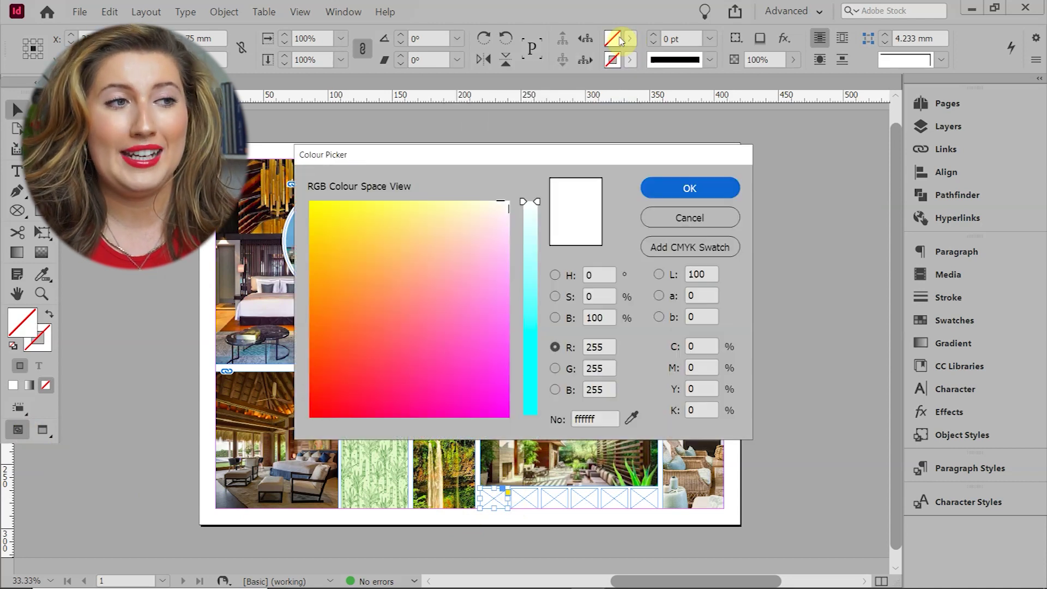
pyautogui.click(555, 276)
pyautogui.moveTo(538, 270); pyautogui.dragTo(543, 398)
pyautogui.click(494, 341)
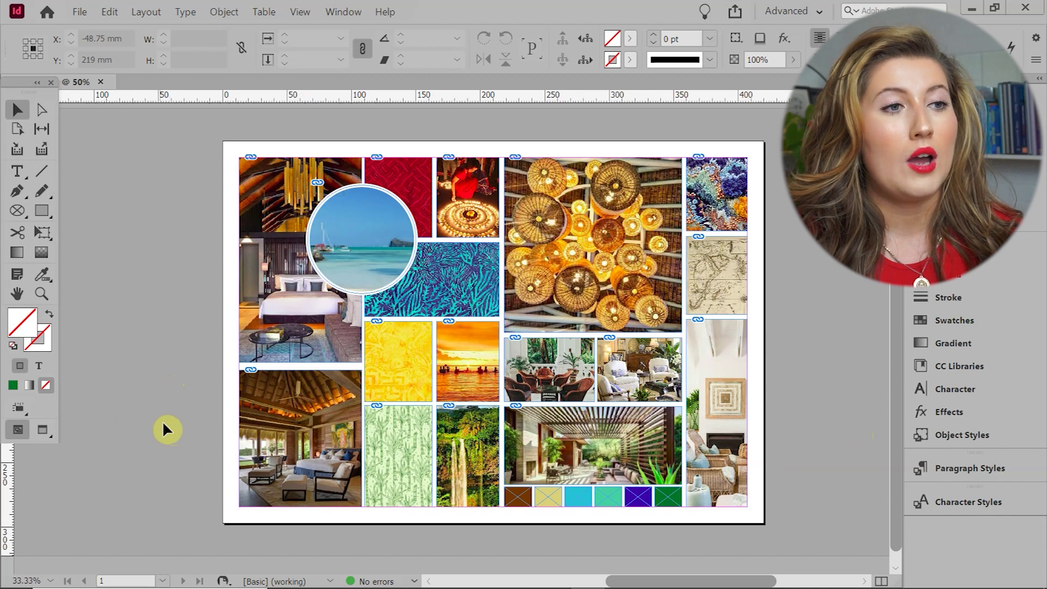
# Step: View the moodboard in Preview and then Presentation mode, then return to normal view
pyautogui.click(44, 430)
pyautogui.moveTo(43, 430); pyautogui.dragTo(128, 501)
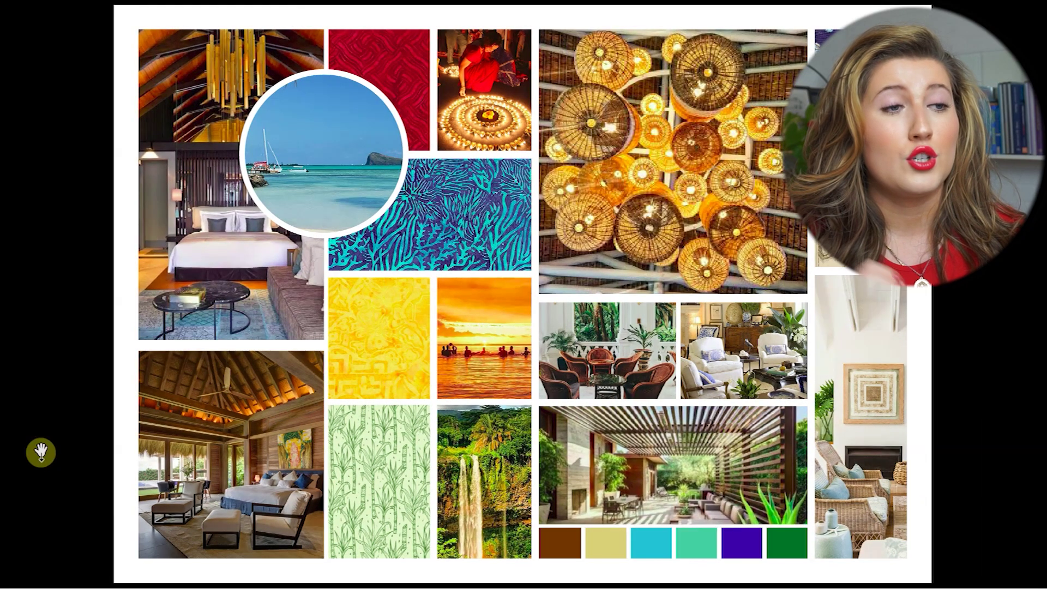
pyautogui.press('Escape')
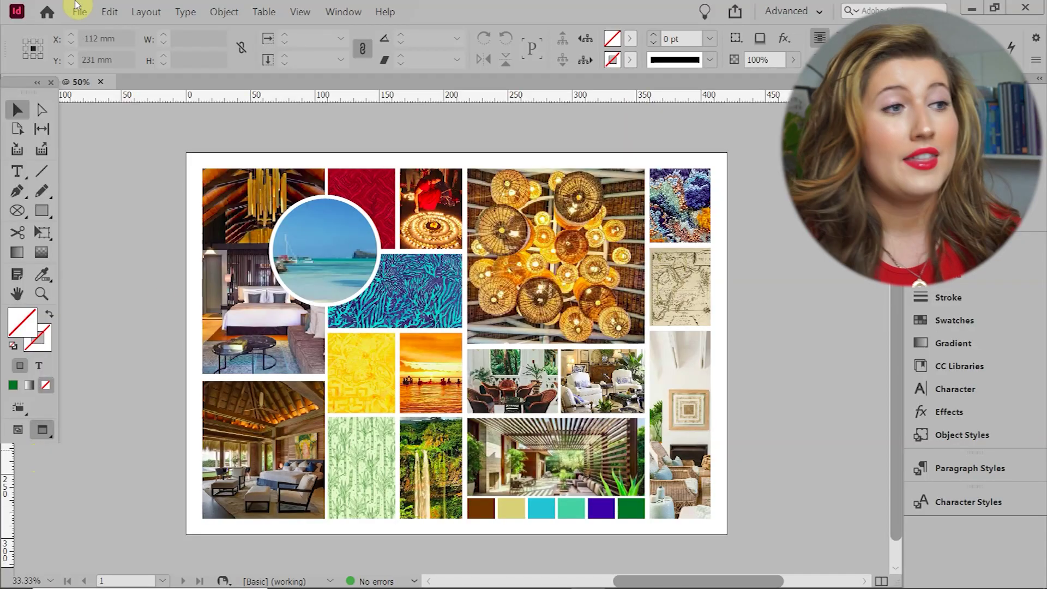
# Step: Export a 300 ppi JPEG 'atmospheric moodboard', then save an Adobe PDF (Print) as 'moodboard'
pyautogui.hotkey('alt', 'f')
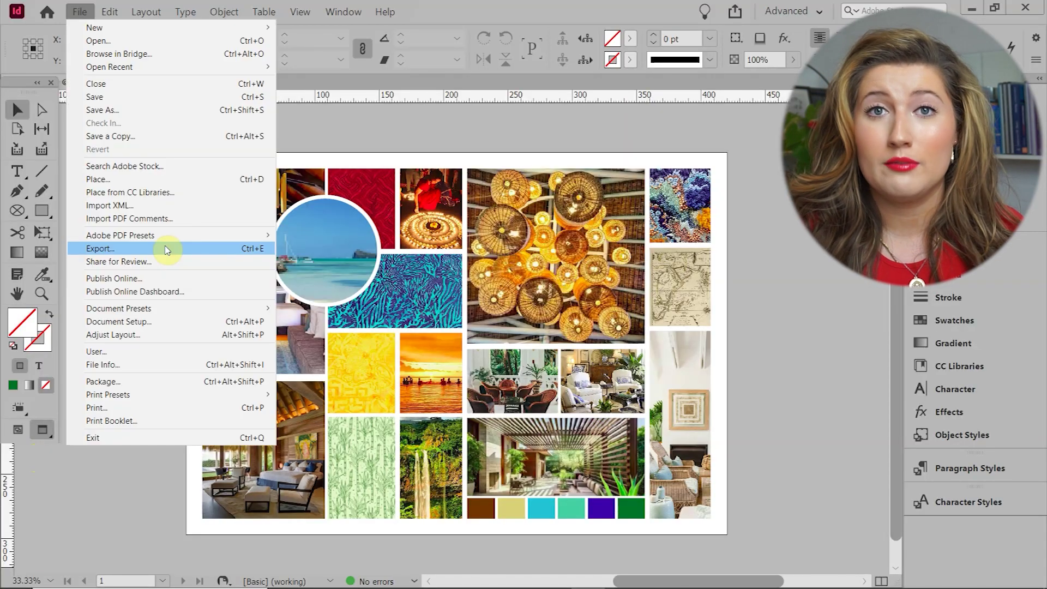
pyautogui.press('Escape')
pyautogui.hotkey('ctrl', 'e')
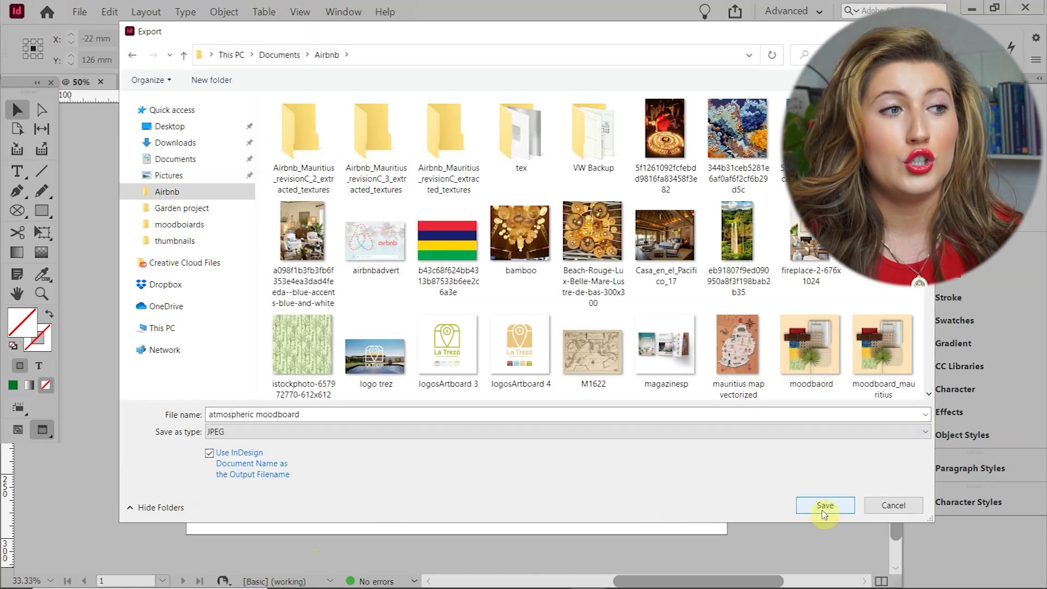
pyautogui.click(824, 506)
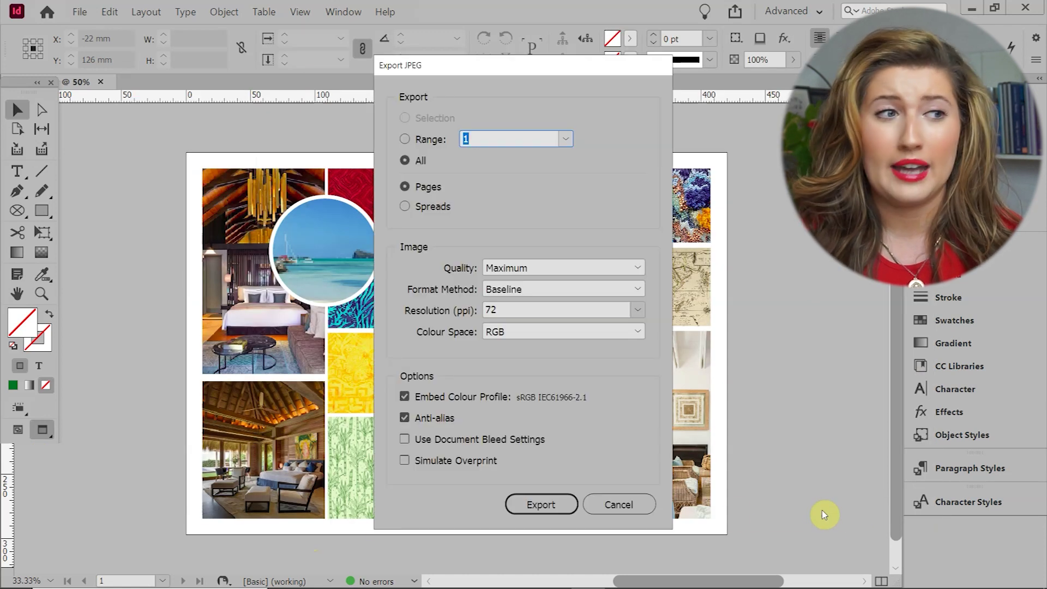
pyautogui.click(636, 309)
pyautogui.click(528, 380)
pyautogui.click(541, 505)
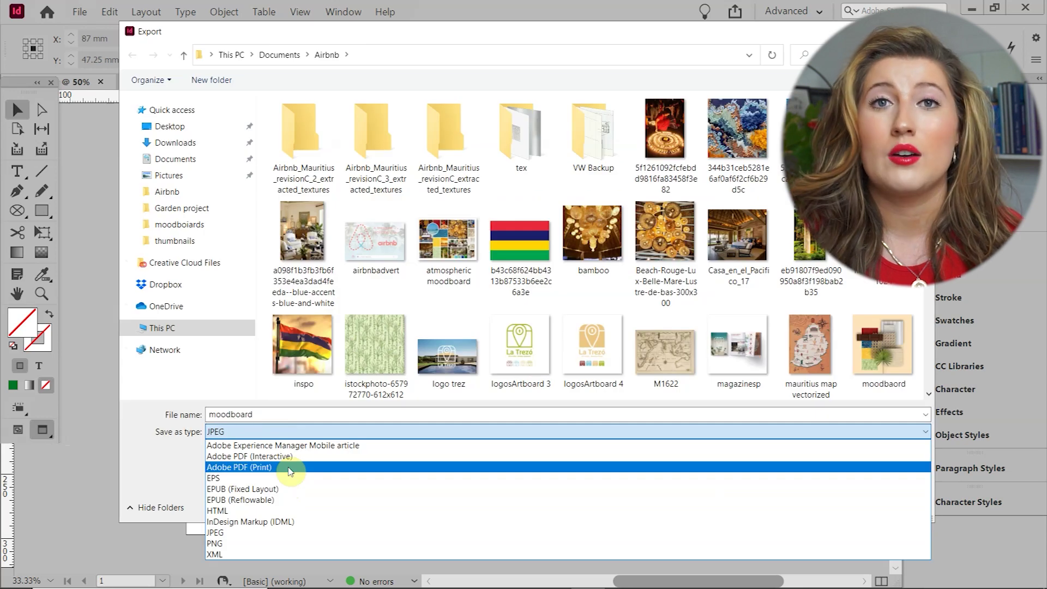
pyautogui.click(289, 471)
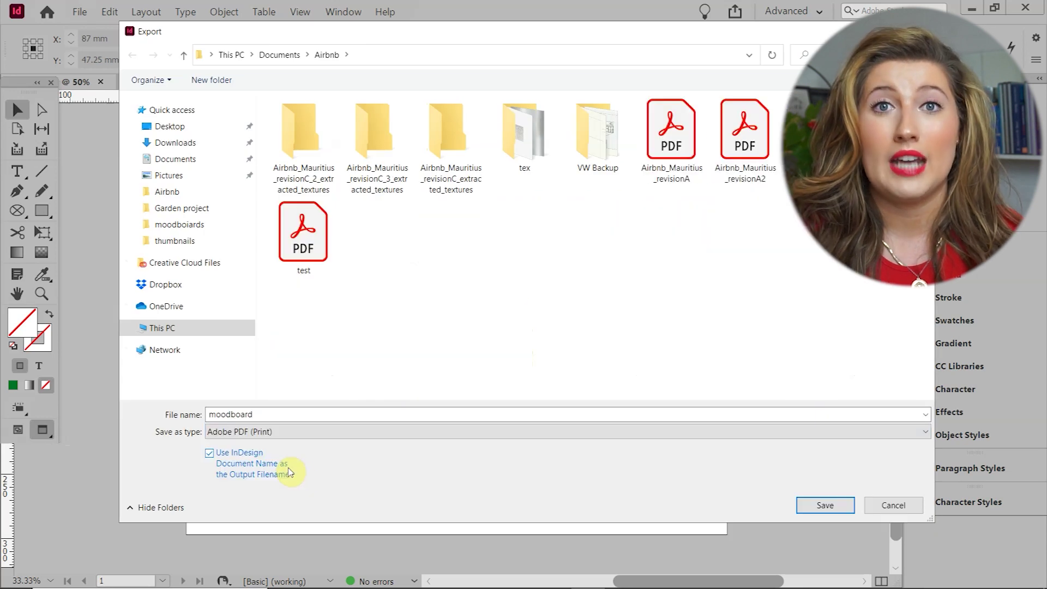
pyautogui.click(825, 506)
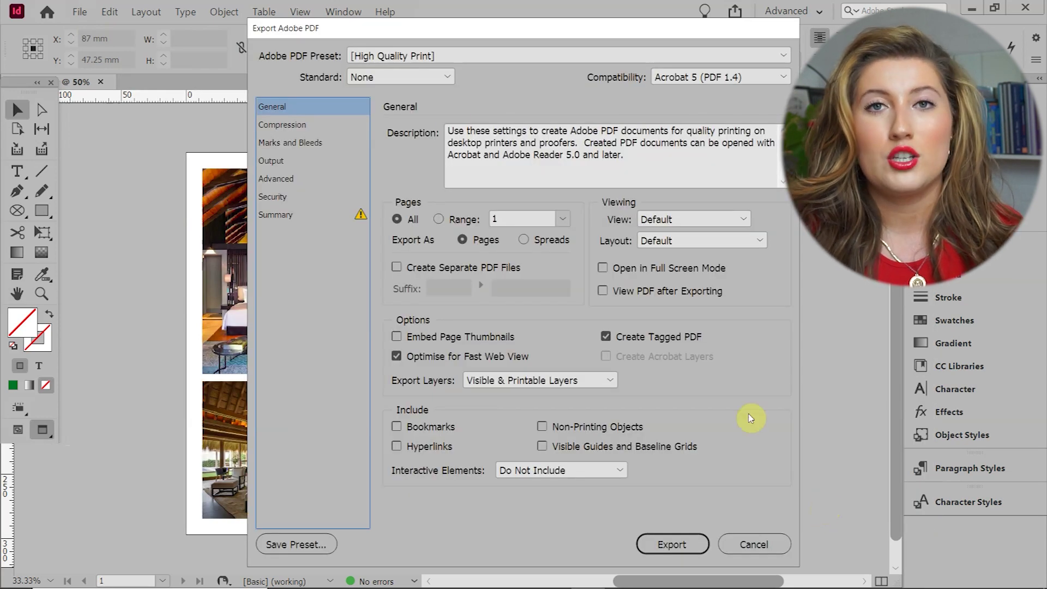